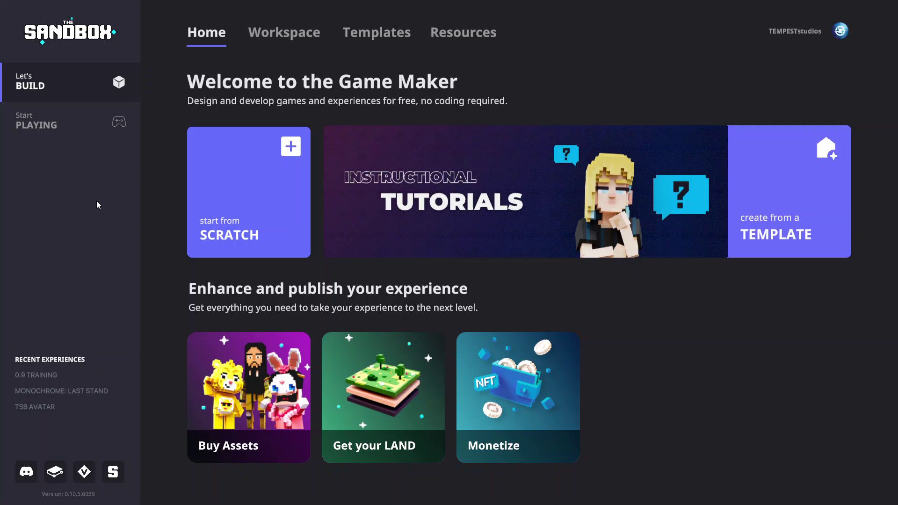
Step: Load the TSB AVATAR experience from Recent Experiences into the editor
{"action": "left_click", "coordinate": [46, 406]}
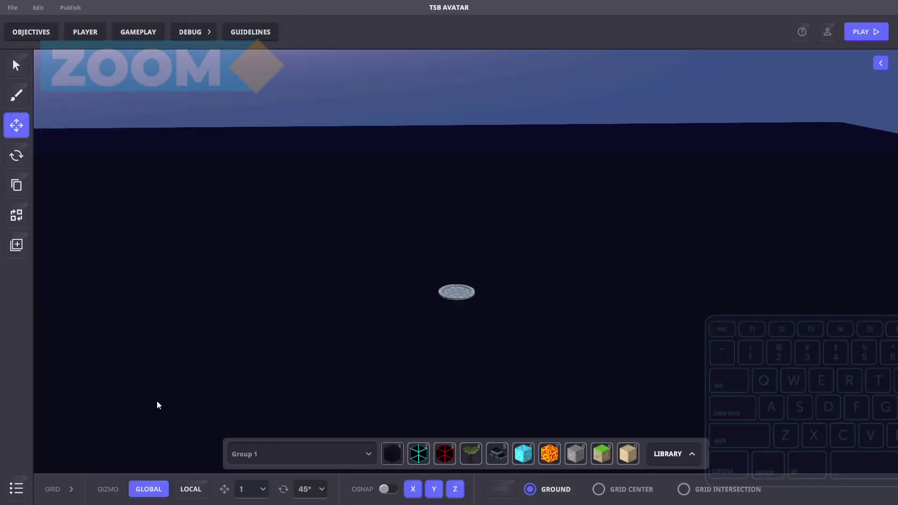
{"action": "key", "text": "w"}
{"action": "key", "text": "s"}
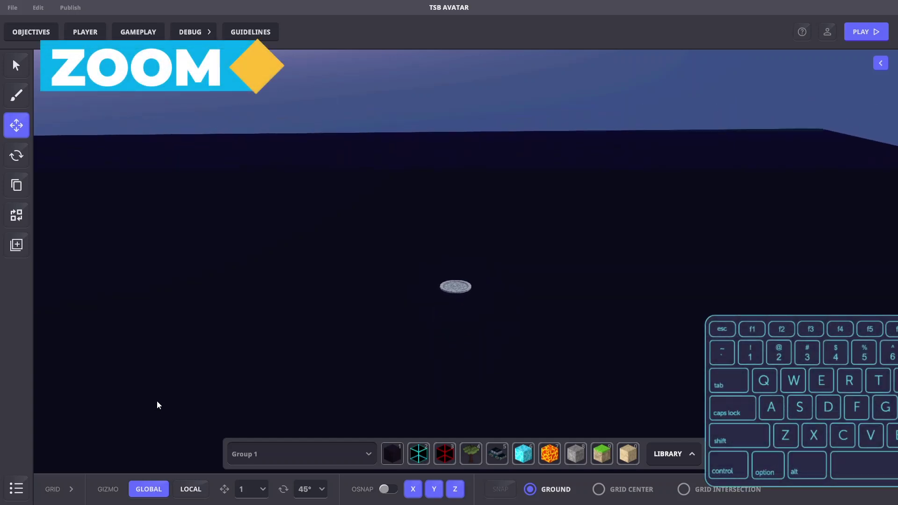
{"action": "scroll", "coordinate": [415, 265], "scroll_direction": "up", "scroll_amount": 2}
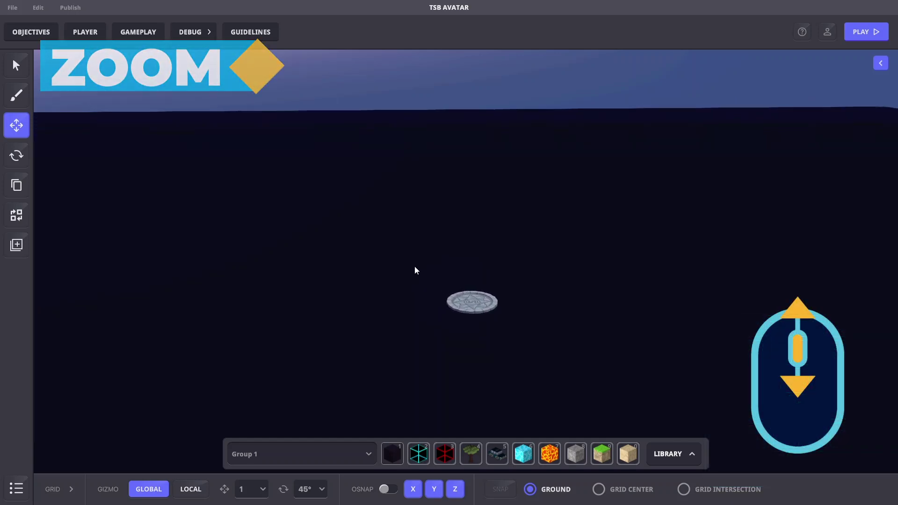
{"action": "scroll", "coordinate": [416, 265], "scroll_direction": "down", "scroll_amount": 3}
{"action": "scroll", "coordinate": [417, 264], "scroll_direction": "up", "scroll_amount": 2}
{"action": "scroll", "coordinate": [417, 264], "scroll_direction": "down", "scroll_amount": 2}
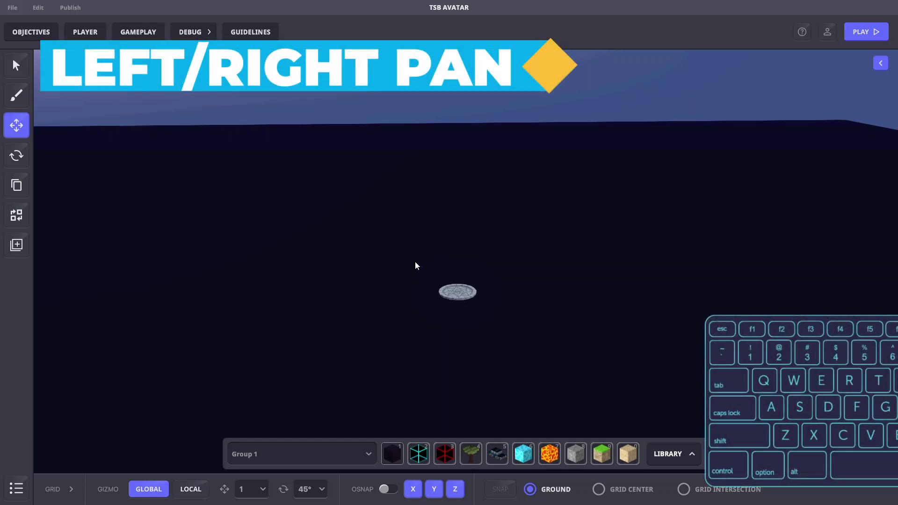
{"action": "key", "text": "a"}
{"action": "key", "text": "d"}
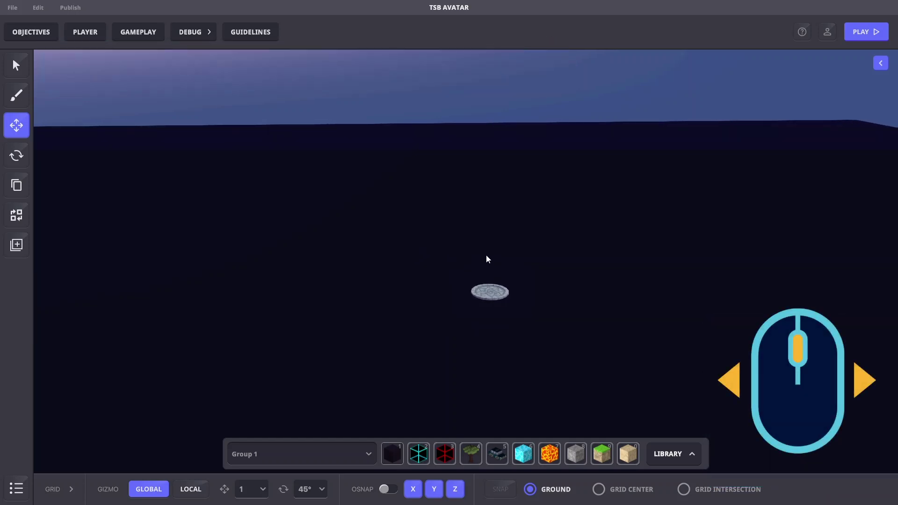
{"action": "mouse_move", "coordinate": [487, 254]}
{"action": "middle_mouse_down"}
{"action": "mouse_move", "coordinate": [477, 259]}
{"action": "mouse_move", "coordinate": [498, 258]}
{"action": "mouse_move", "coordinate": [477, 260]}
{"action": "mouse_move", "coordinate": [489, 258]}
{"action": "middle_mouse_up"}
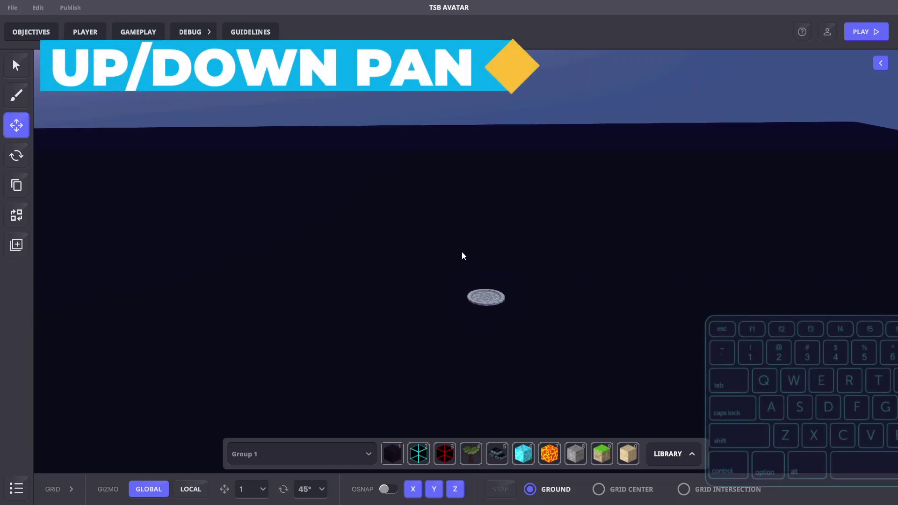
{"action": "key", "text": "q"}
{"action": "key", "text": "e"}
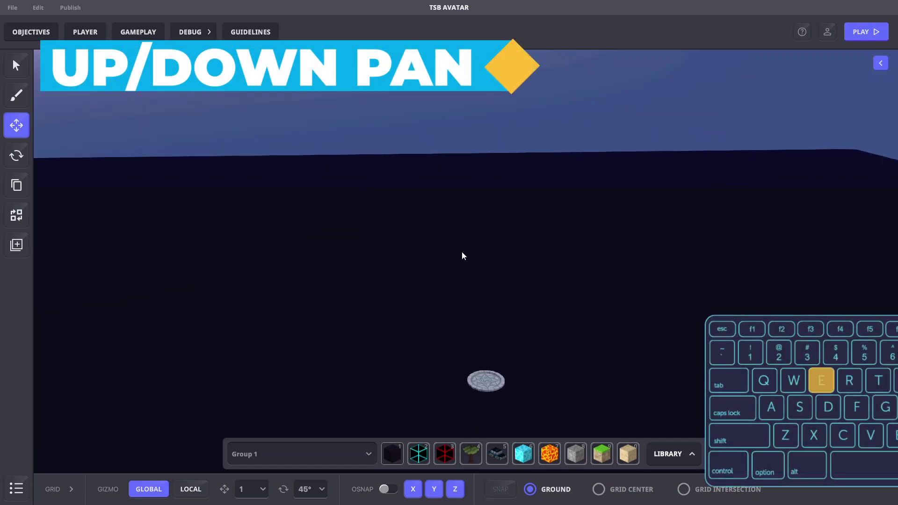
{"action": "key", "text": "q"}
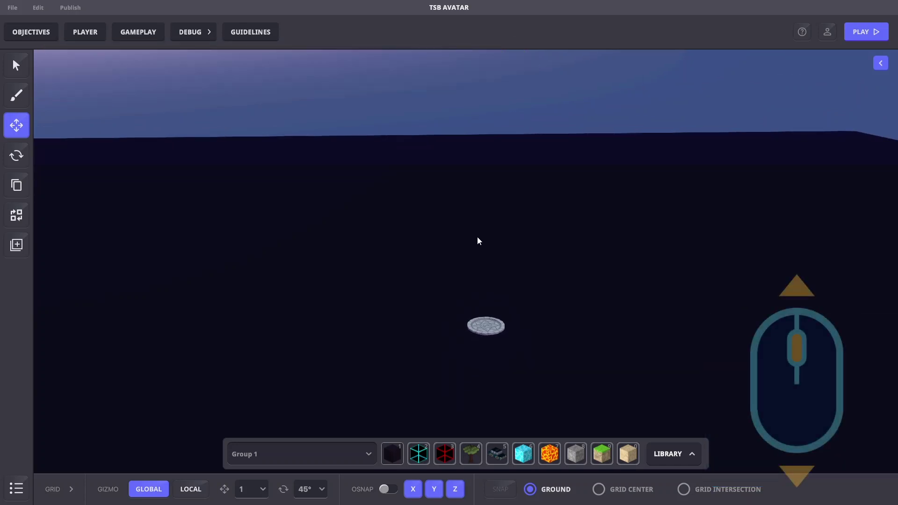
{"action": "mouse_move", "coordinate": [514, 250]}
{"action": "middle_mouse_down"}
{"action": "mouse_move", "coordinate": [509, 223]}
{"action": "mouse_move", "coordinate": [516, 272]}
{"action": "mouse_move", "coordinate": [511, 235]}
{"action": "middle_mouse_up"}
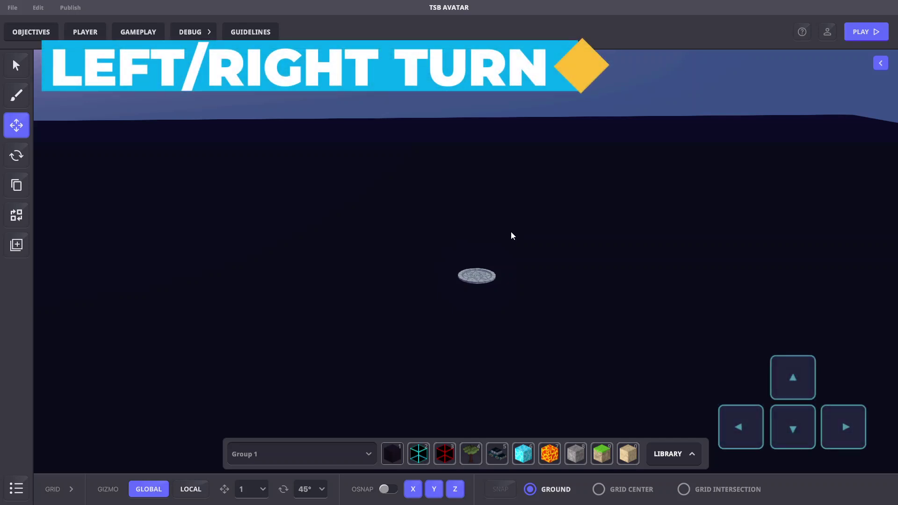
{"action": "key", "text": "Left"}
{"action": "key", "text": "Right"}
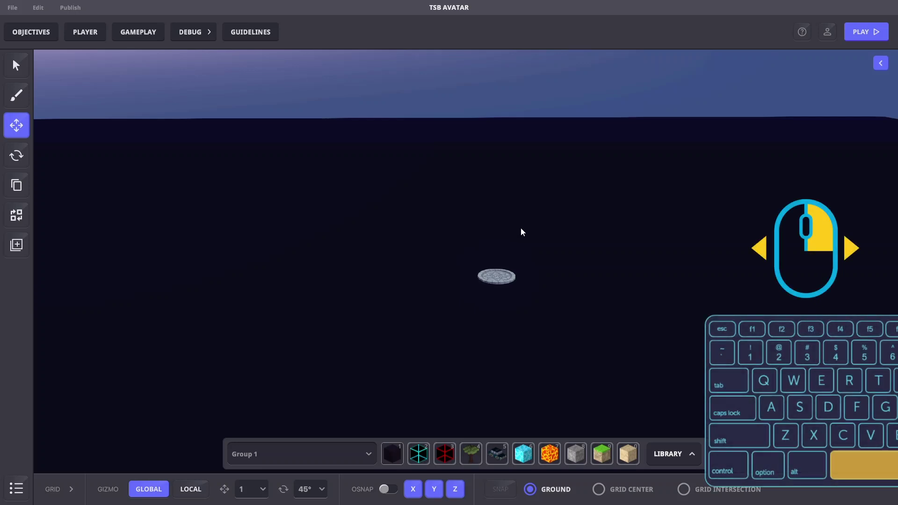
{"action": "mouse_move", "coordinate": [521, 209]}
{"action": "right_mouse_down"}
{"action": "mouse_move", "coordinate": [596, 204]}
{"action": "mouse_move", "coordinate": [432, 203]}
{"action": "mouse_move", "coordinate": [587, 202]}
{"action": "mouse_move", "coordinate": [533, 202]}
{"action": "right_mouse_up"}
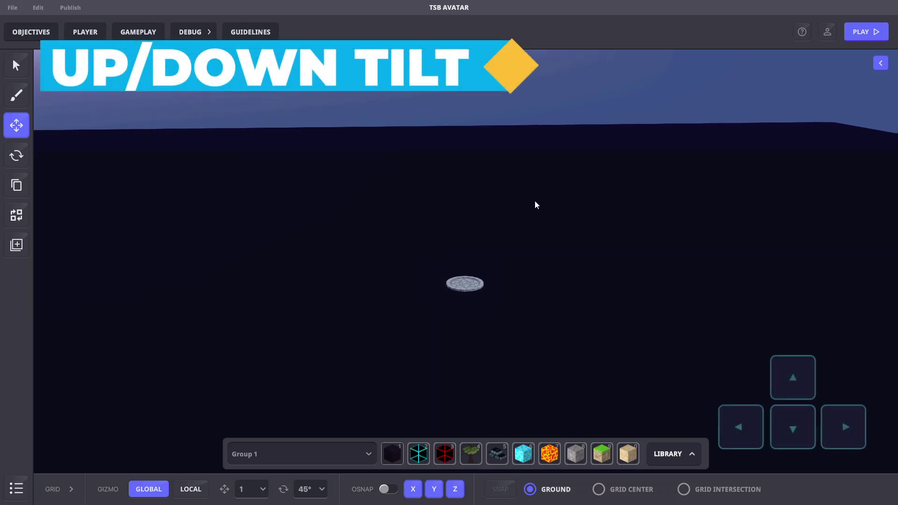
{"action": "key", "text": "Up"}
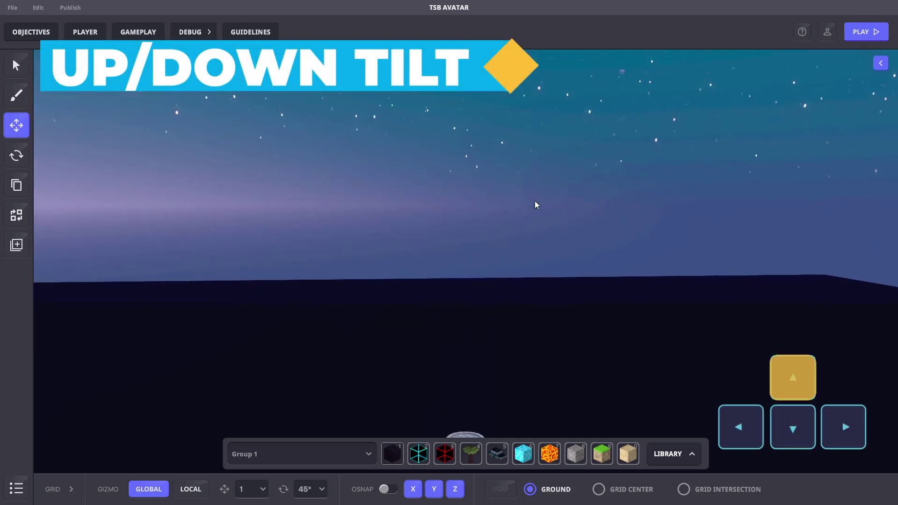
{"action": "key", "text": "Down"}
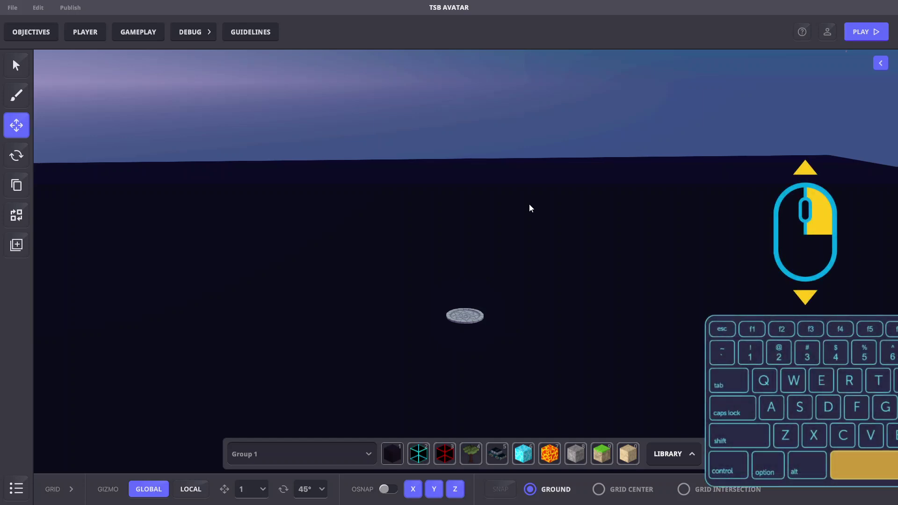
{"action": "mouse_move", "coordinate": [503, 213]}
{"action": "right_mouse_down"}
{"action": "mouse_move", "coordinate": [501, 200]}
{"action": "mouse_move", "coordinate": [503, 251]}
{"action": "mouse_move", "coordinate": [496, 195]}
{"action": "mouse_move", "coordinate": [502, 227]}
{"action": "right_mouse_up"}
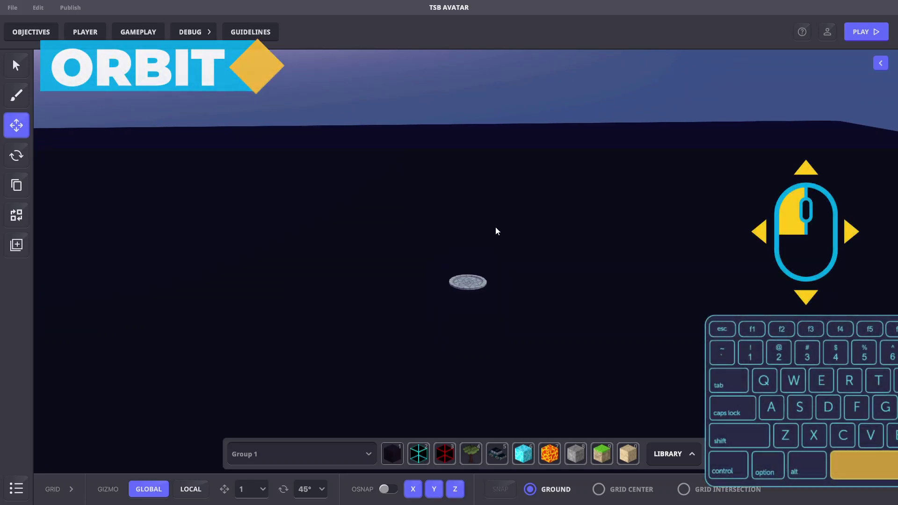
Step: Orbit and zoom the camera out to see the whole empty platform and its edges
{"action": "mouse_move", "coordinate": [495, 228]}
{"action": "right_mouse_down"}
{"action": "mouse_move", "coordinate": [421, 232]}
{"action": "mouse_move", "coordinate": [541, 233]}
{"action": "mouse_move", "coordinate": [441, 230]}
{"action": "mouse_move", "coordinate": [483, 233]}
{"action": "right_mouse_up"}
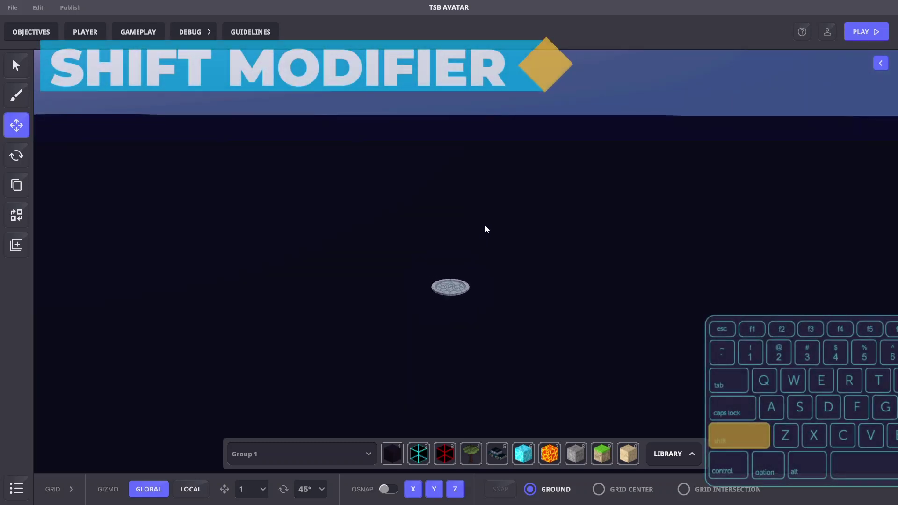
{"action": "scroll", "coordinate": [486, 227], "scroll_direction": "down", "scroll_amount": 3, "text": "shift"}
{"action": "scroll", "coordinate": [487, 228], "scroll_direction": "down", "scroll_amount": 2, "text": "shift"}
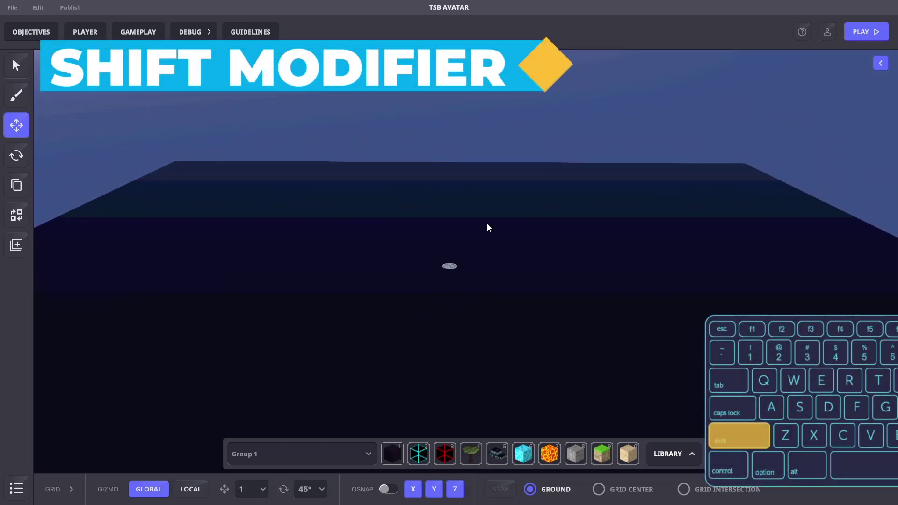
{"action": "scroll", "coordinate": [487, 227], "scroll_direction": "up", "scroll_amount": 4, "text": "shift"}
{"action": "scroll", "coordinate": [488, 225], "scroll_direction": "down", "scroll_amount": 3, "text": "shift"}
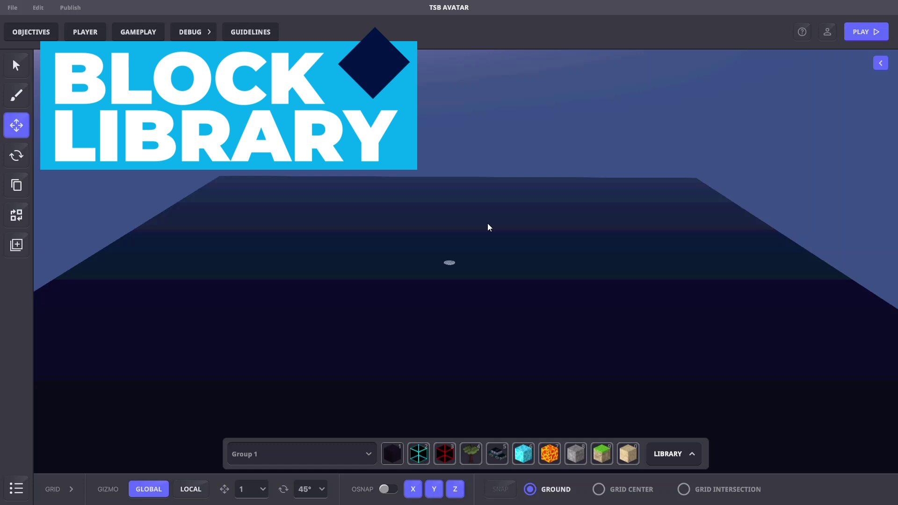
{"action": "key", "text": "l"}
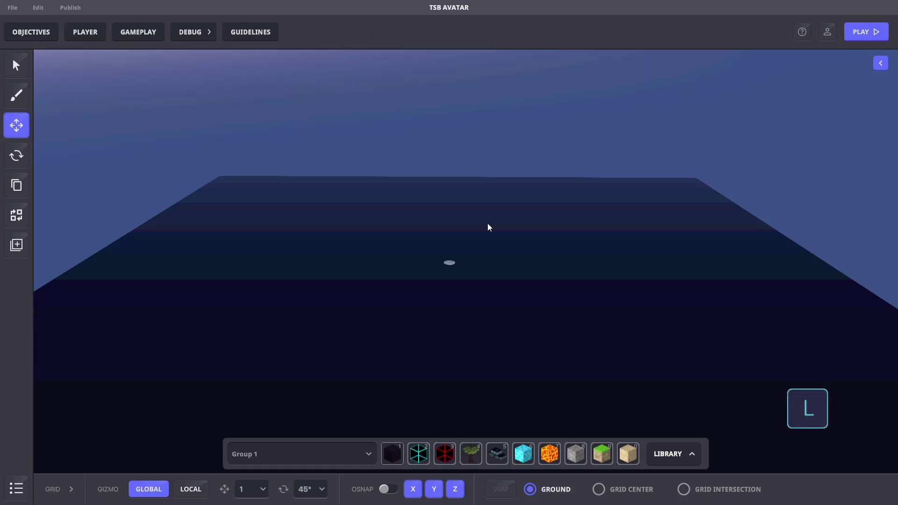
Step: Search blocks for 'met' and put the cyan and red Metaverse cubes in hotbar slots 2 and 3
{"action": "key", "text": "l"}
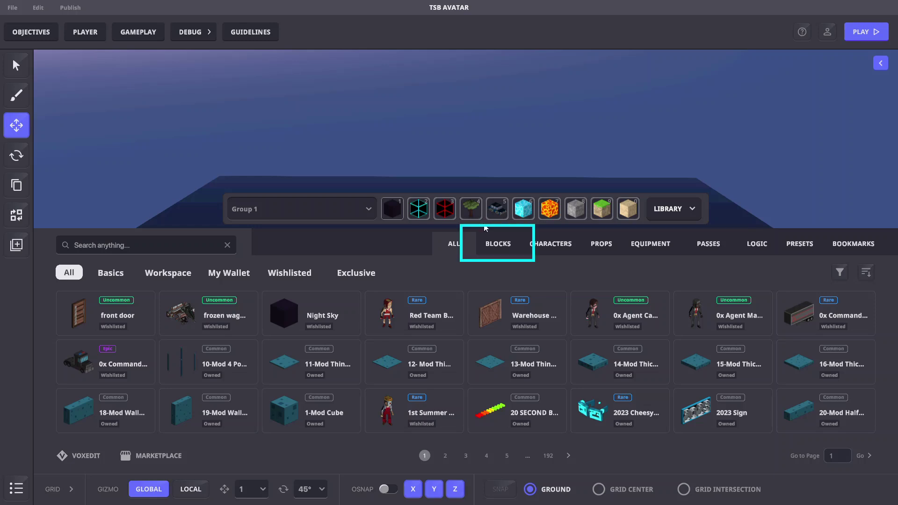
{"action": "left_click", "coordinate": [500, 248]}
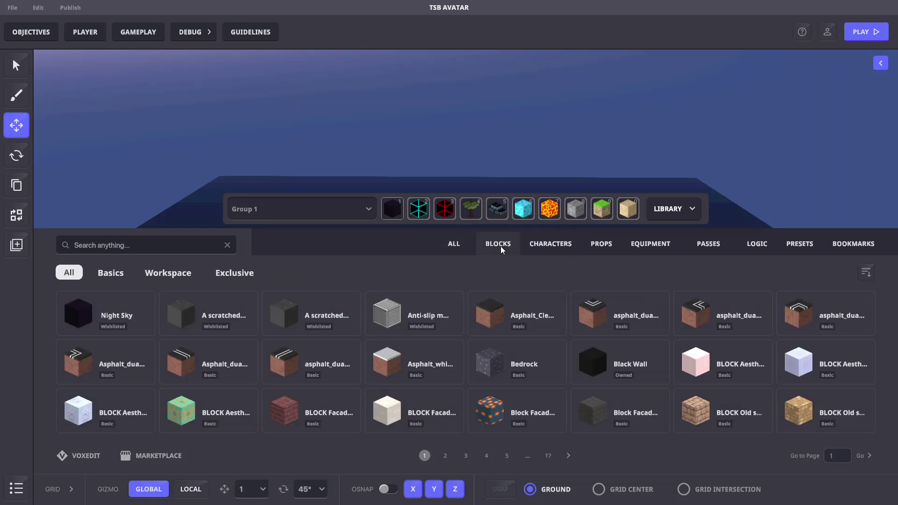
{"action": "left_click", "coordinate": [125, 244]}
{"action": "type", "text": "met"}
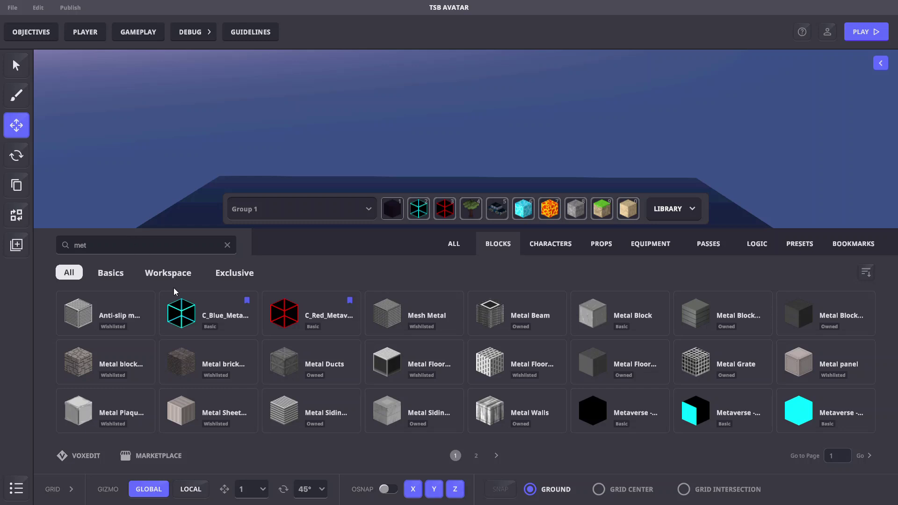
{"action": "left_click_drag", "start_coordinate": [180, 308], "coordinate": [421, 212]}
{"action": "left_click_drag", "start_coordinate": [283, 313], "coordinate": [431, 213]}
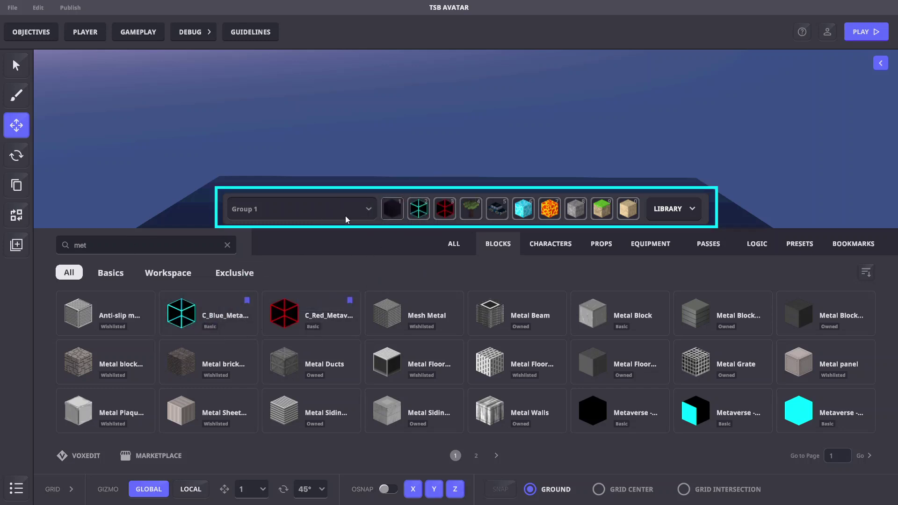
Step: Close the library and start block painting with the cyan Metaverse cube selected
{"action": "key", "text": "Escape"}
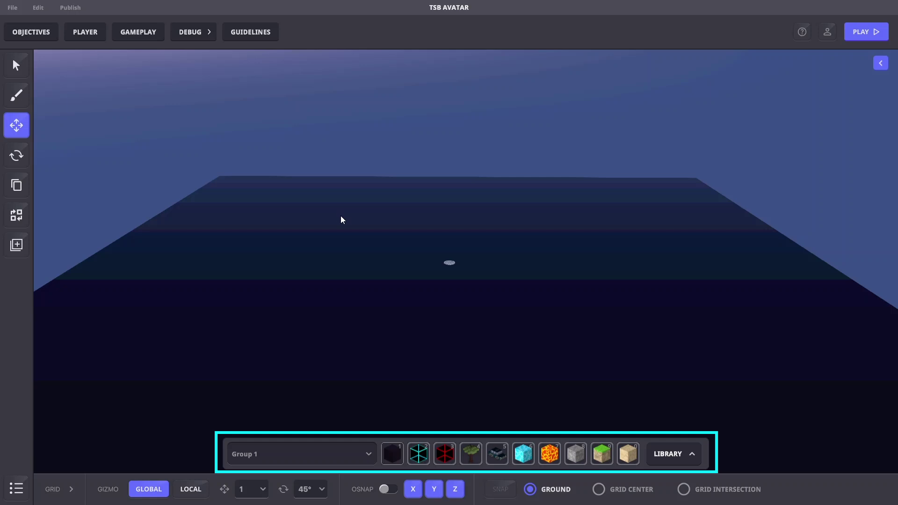
{"action": "key", "text": "1"}
{"action": "key", "text": "2"}
{"action": "key", "text": "3"}
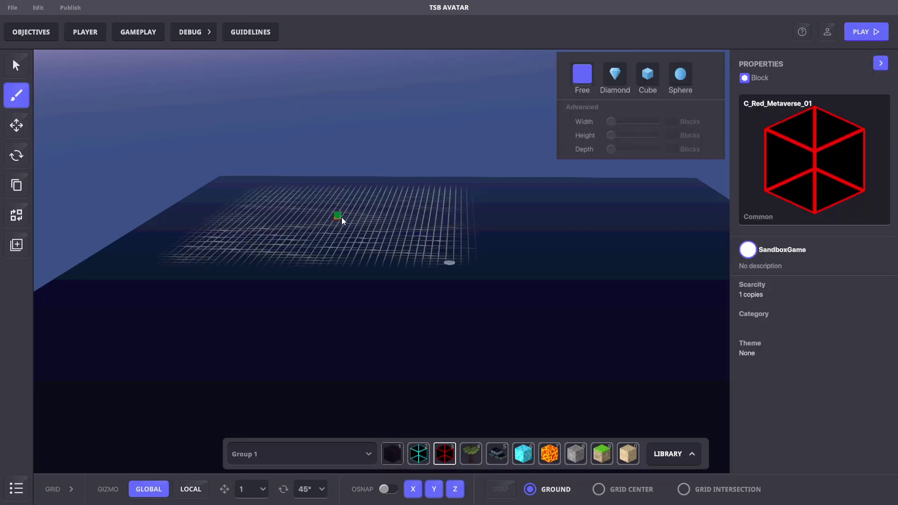
{"action": "key", "text": "2"}
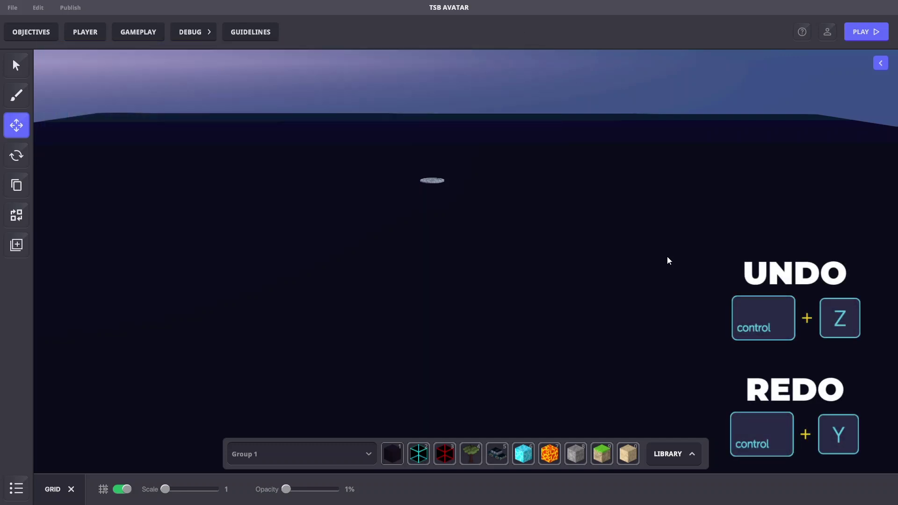
Step: Place cyan Metaverse cubes on the grid in two rows of three
{"action": "key", "text": "2"}
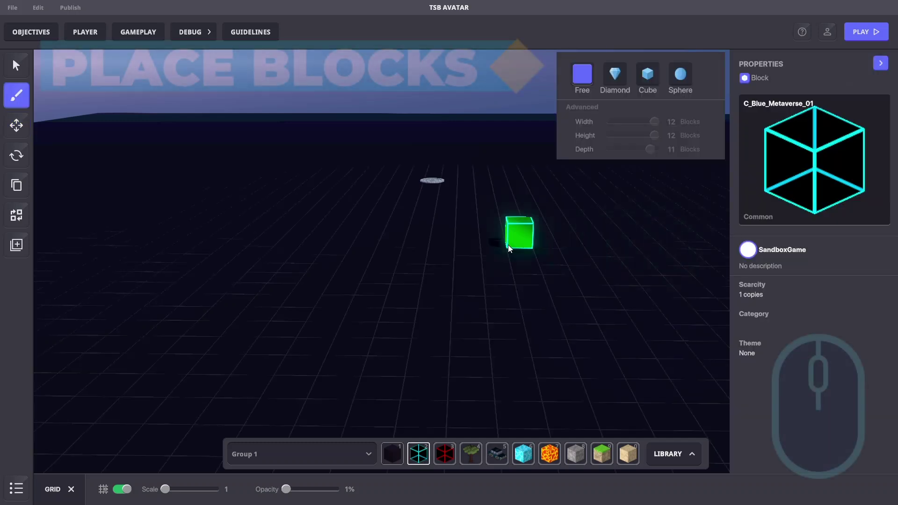
{"action": "left_click", "coordinate": [327, 234]}
{"action": "left_click", "coordinate": [447, 233]}
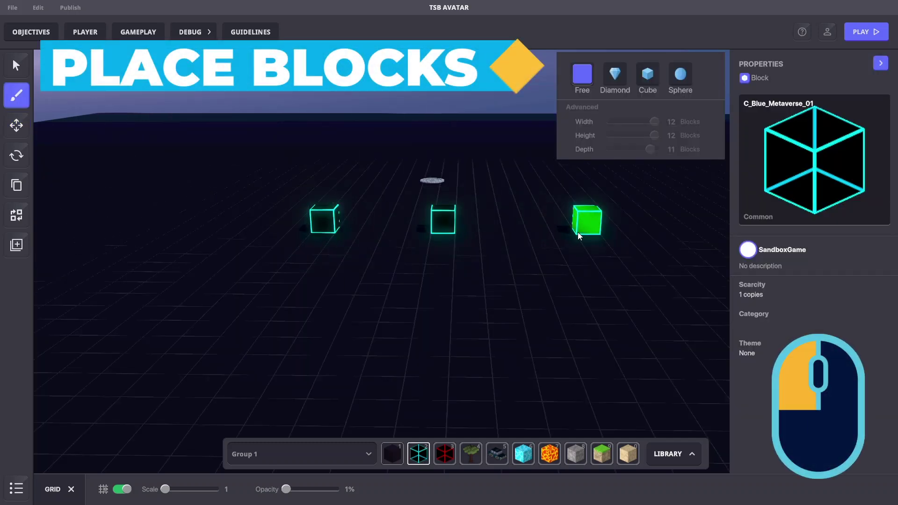
{"action": "left_click", "coordinate": [577, 232]}
{"action": "left_click", "coordinate": [572, 299]}
{"action": "left_click", "coordinate": [423, 314]}
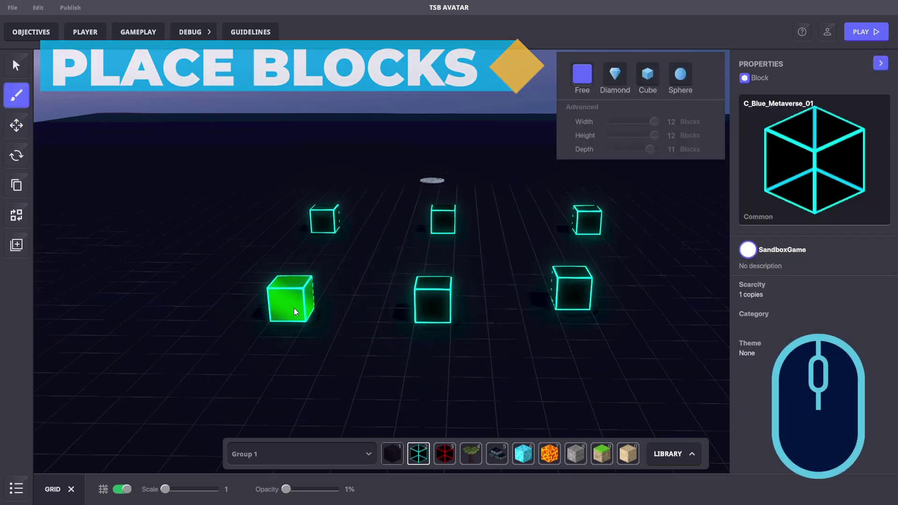
Step: Select the red block and delete the front-left, back-left and back-middle cyan cubes
{"action": "key", "text": "3"}
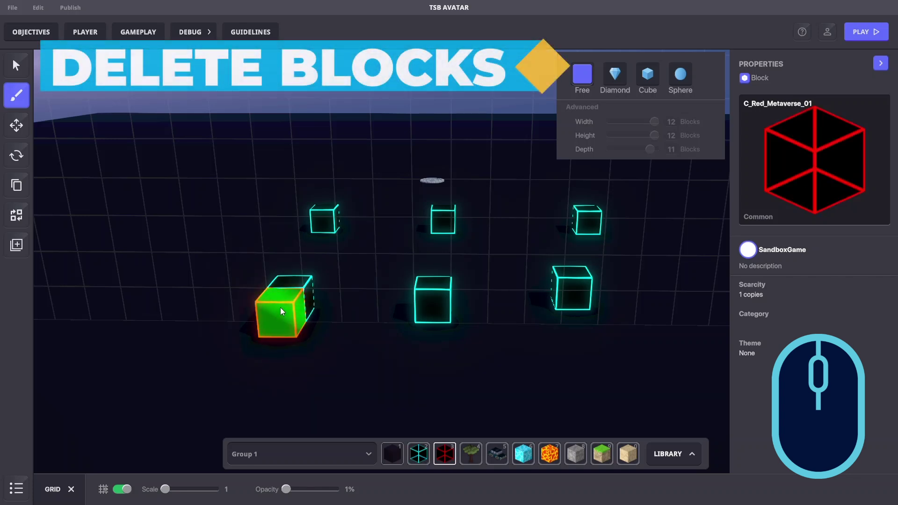
{"action": "left_click", "coordinate": [289, 295]}
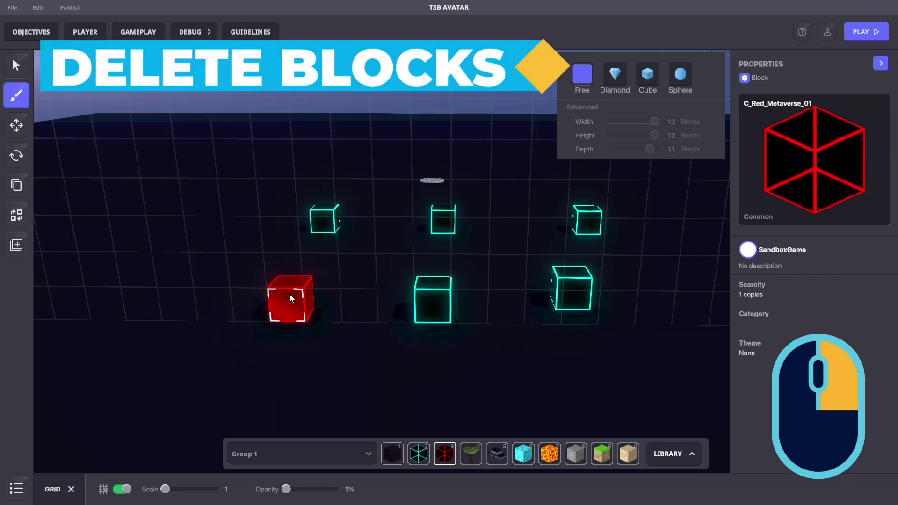
{"action": "left_click", "coordinate": [327, 226]}
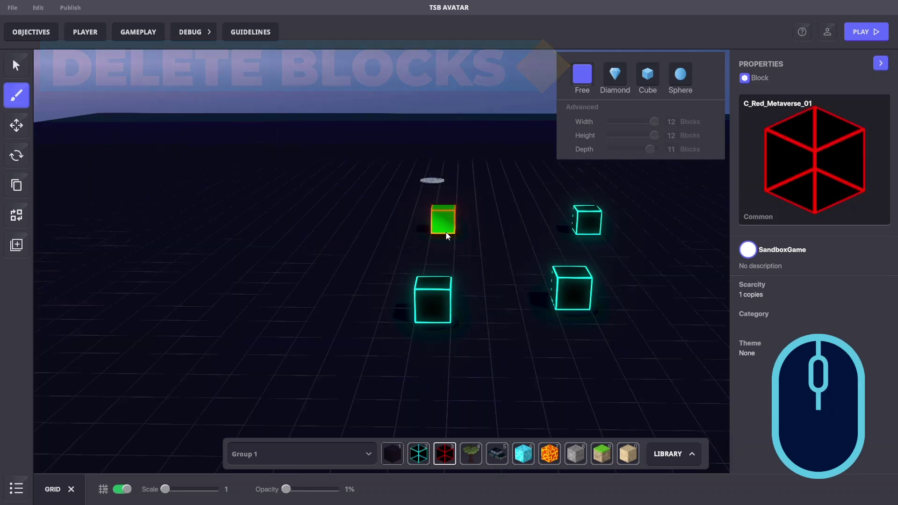
{"action": "key", "text": "alt"}
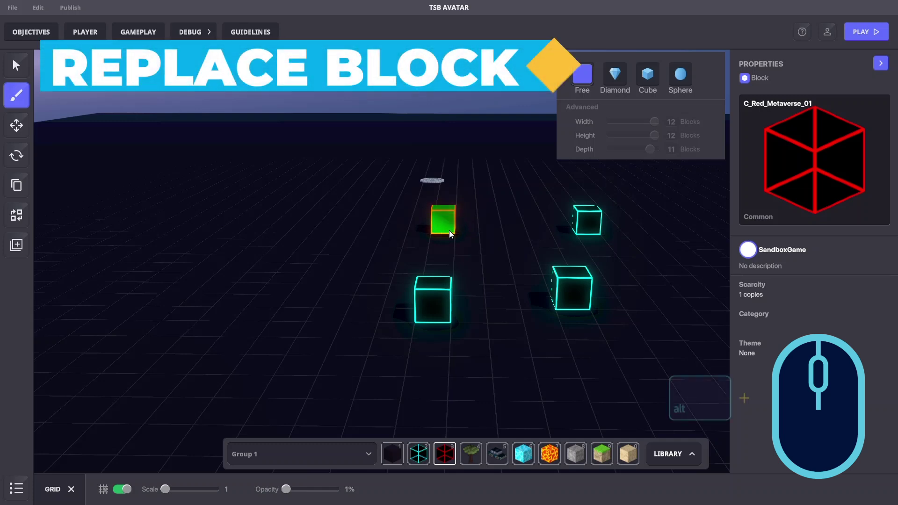
{"action": "key", "text": "alt"}
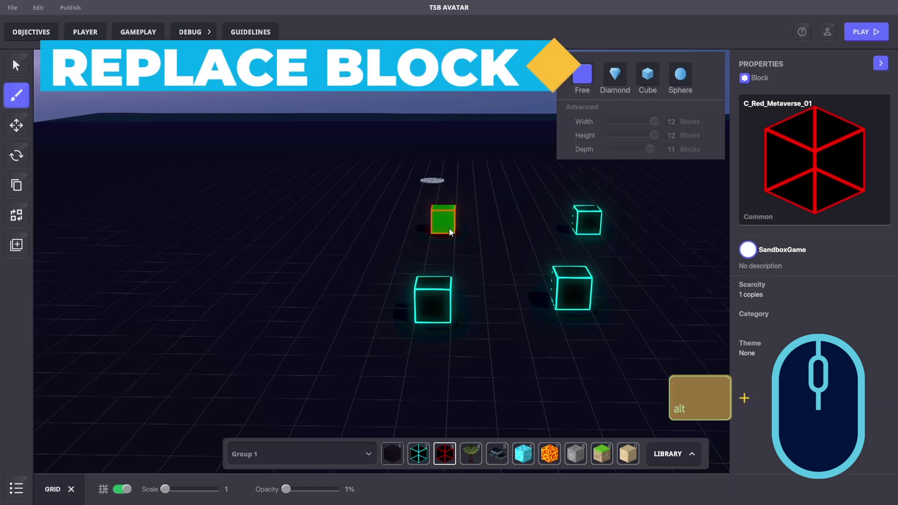
{"action": "left_click", "coordinate": [449, 231], "text": "alt"}
Step: Replace the two front cyan cubes and a leftover floor tile with red blocks
{"action": "left_click", "coordinate": [435, 303], "text": "alt"}
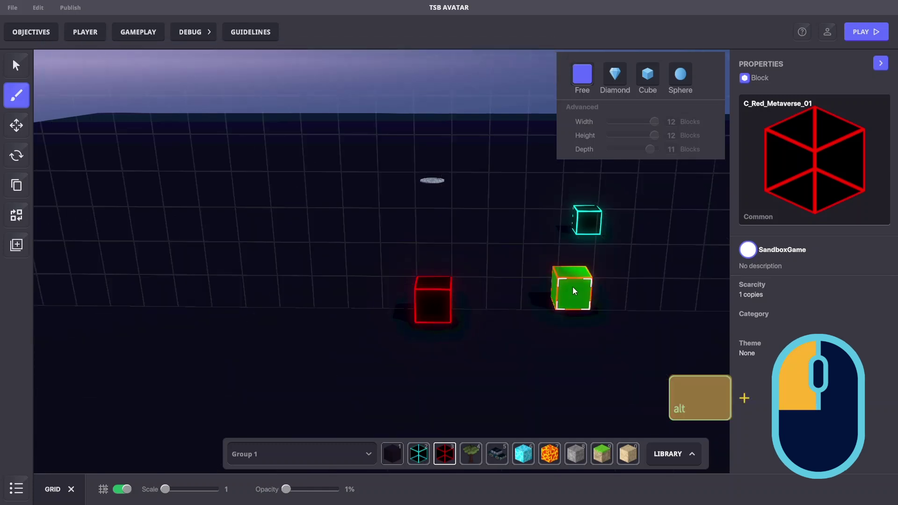
{"action": "left_click", "coordinate": [573, 287], "text": "alt"}
{"action": "left_click", "coordinate": [261, 279], "text": "alt"}
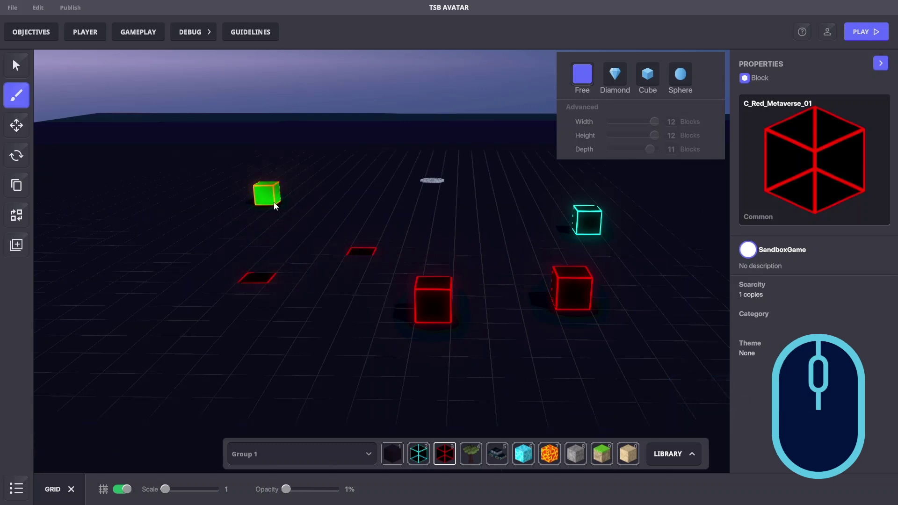
Step: Lay a red slab on the ground with a row of cyan blocks on top
{"action": "mouse_move", "coordinate": [171, 208]}
{"action": "left_mouse_down"}
{"action": "mouse_move", "coordinate": [174, 240]}
{"action": "mouse_move", "coordinate": [189, 254]}
{"action": "mouse_move", "coordinate": [260, 245]}
{"action": "left_mouse_up"}
{"action": "key", "text": "2"}
{"action": "left_click_drag", "start_coordinate": [258, 202], "coordinate": [159, 210]}
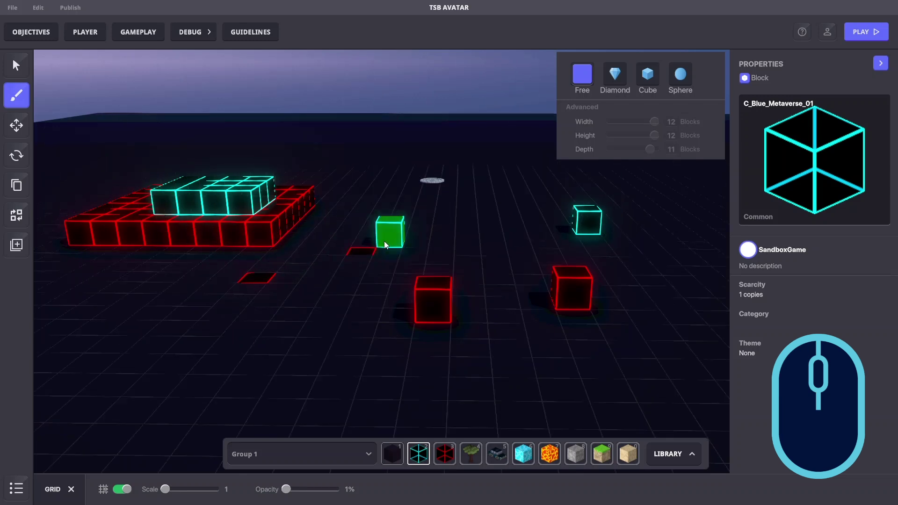
Step: Raise a tall vertical column of cyan blocks
{"action": "key", "text": "shift"}
{"action": "left_click", "coordinate": [412, 232], "text": "shift"}
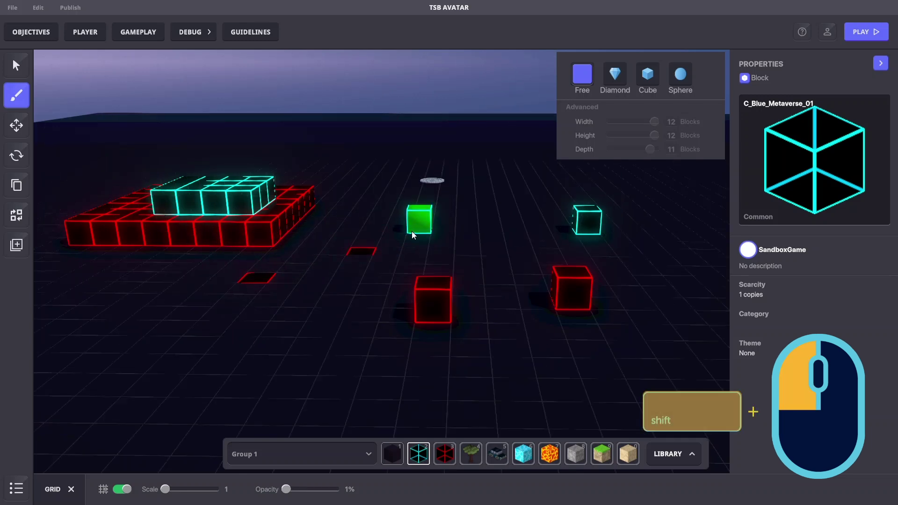
{"action": "left_click_drag", "start_coordinate": [409, 230], "coordinate": [416, 82], "text": "shift"}
Step: Move the view sideways and switch to red to start a large red block mass
{"action": "key", "text": "d"}
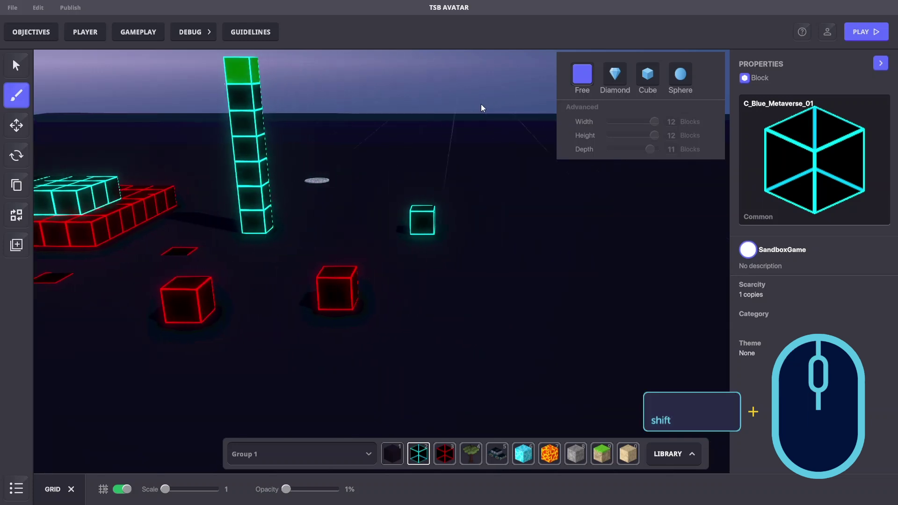
{"action": "key", "text": "3"}
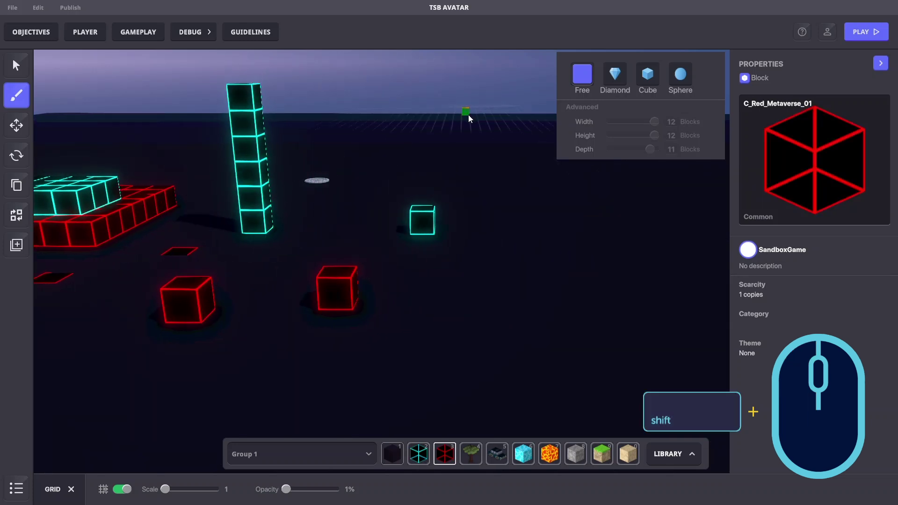
{"action": "key", "text": "d"}
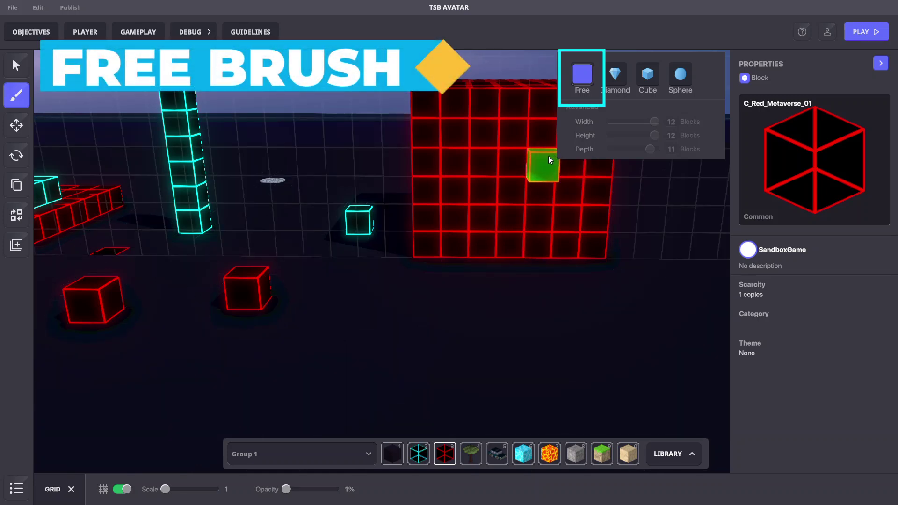
Step: Place a single red block on the ground with the Free brush
{"action": "key", "text": "a"}
{"action": "scroll", "coordinate": [541, 158], "scroll_direction": "down", "scroll_amount": 3}
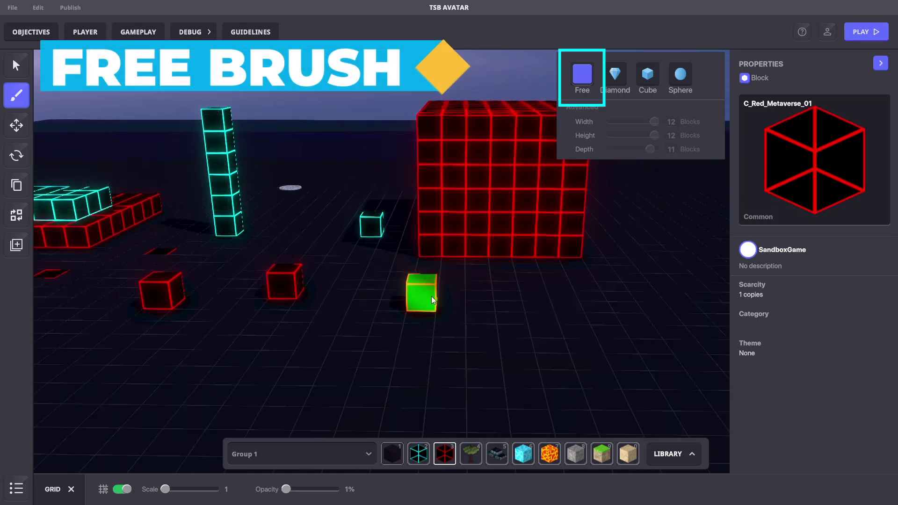
{"action": "left_click", "coordinate": [389, 304]}
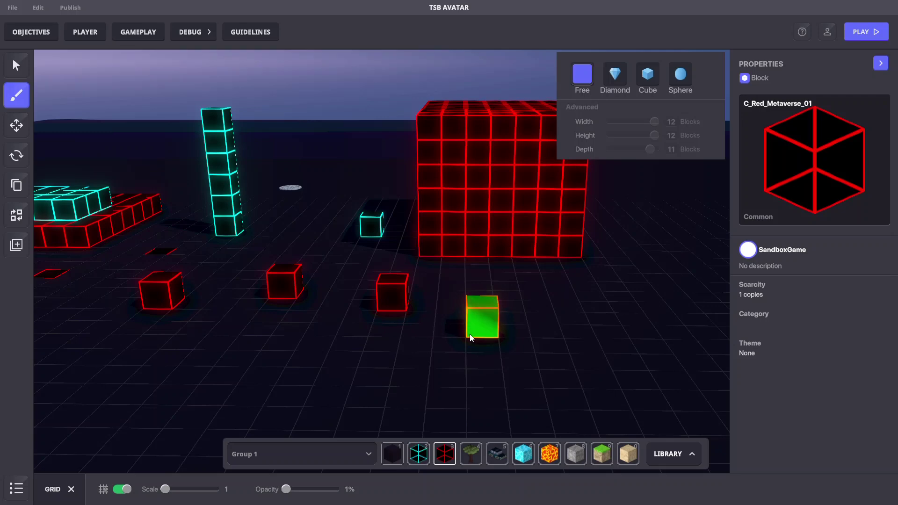
Step: Stamp a large stepped red pyramid with the Diamond brush
{"action": "key", "text": "s"}
{"action": "scroll", "coordinate": [495, 252], "scroll_direction": "down", "scroll_amount": 3}
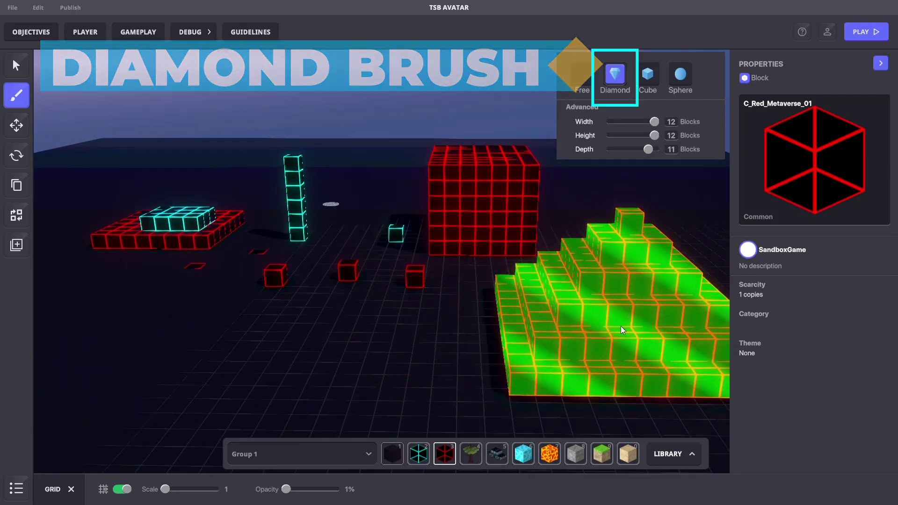
{"action": "left_click", "coordinate": [621, 327]}
Step: Switch from the Cube to the Sphere brush and stamp a rounded red sphere
{"action": "left_click", "coordinate": [647, 76]}
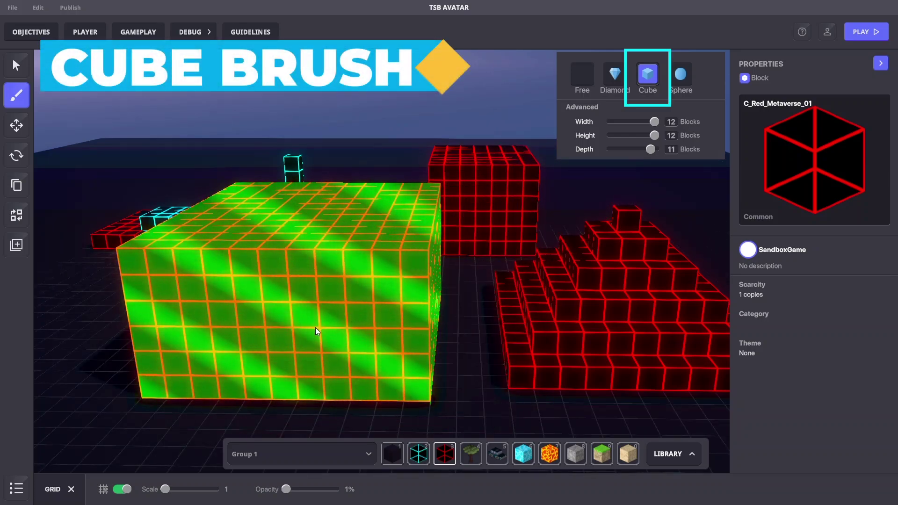
{"action": "scroll", "coordinate": [342, 288], "scroll_direction": "down", "scroll_amount": 5}
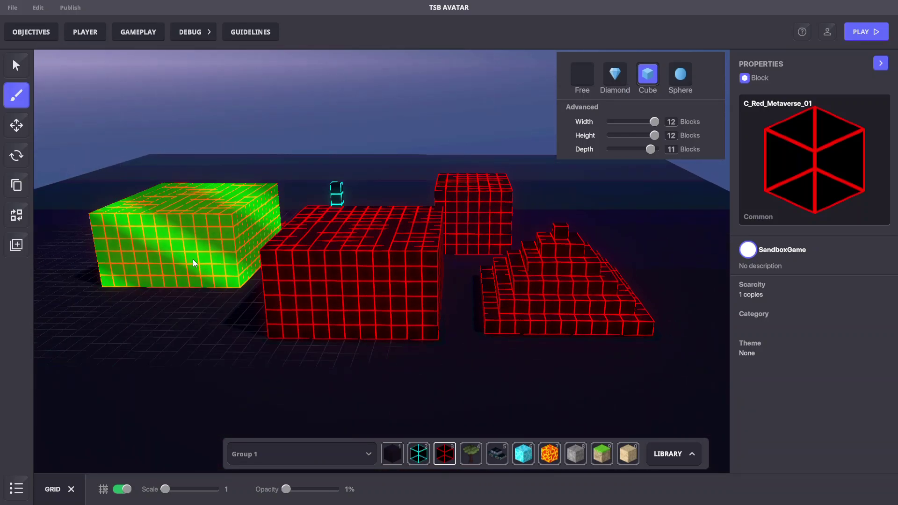
{"action": "left_click", "coordinate": [682, 78]}
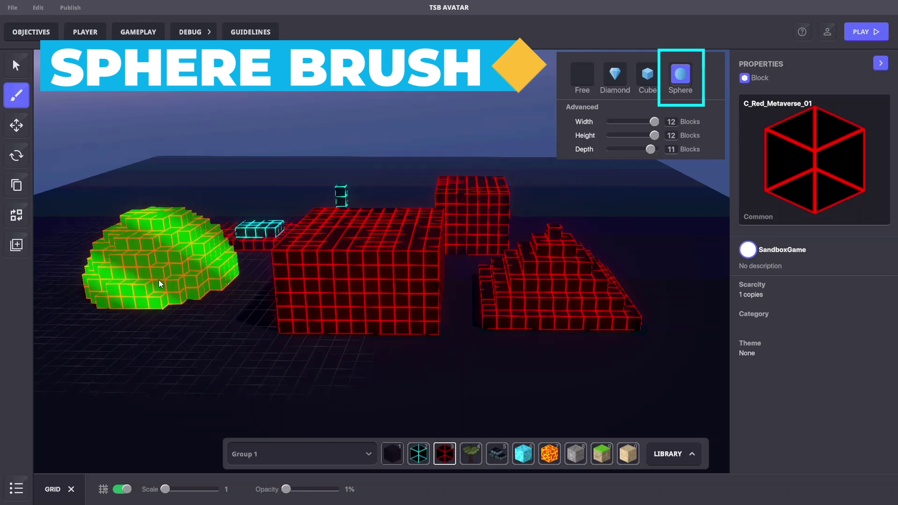
{"action": "left_click", "coordinate": [178, 303]}
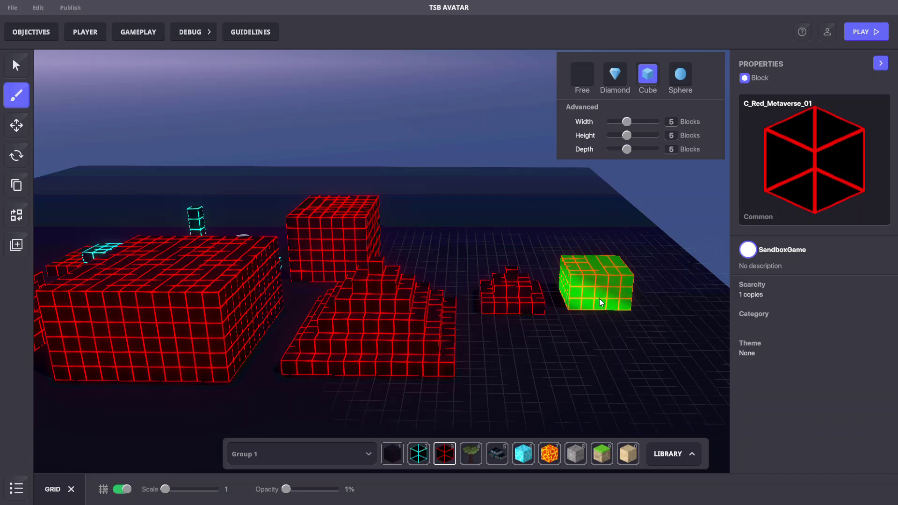
Step: Stamp two smaller red boxes, a red pyramid at the back left and a red sphere at lower right
{"action": "left_click", "coordinate": [601, 302]}
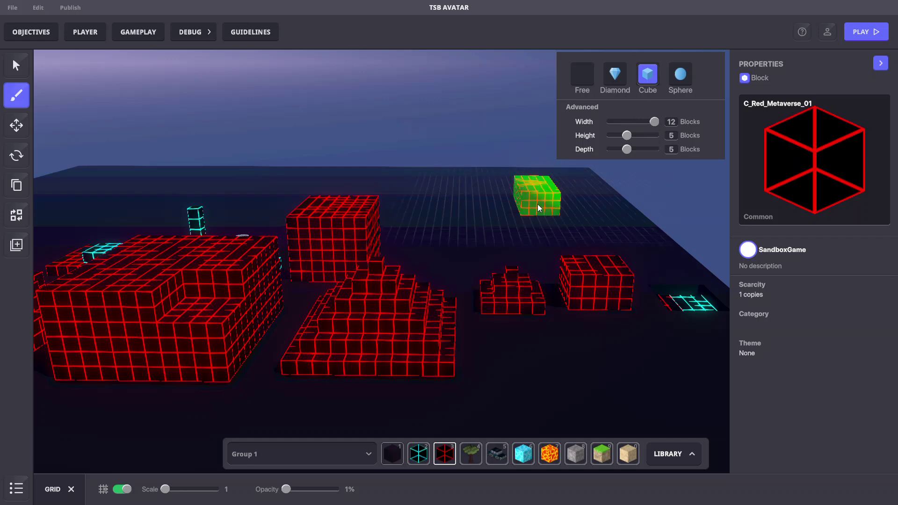
{"action": "left_click", "coordinate": [539, 207]}
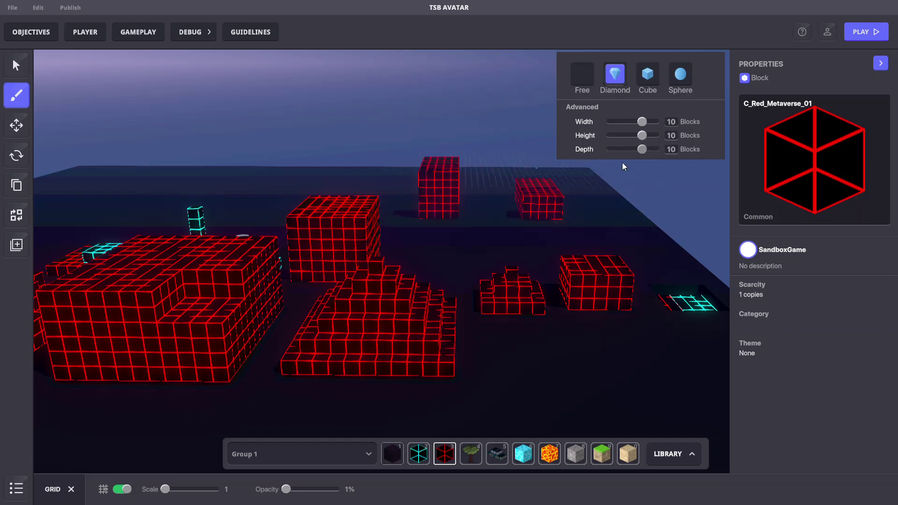
{"action": "left_click", "coordinate": [277, 189]}
{"action": "left_click", "coordinate": [679, 74]}
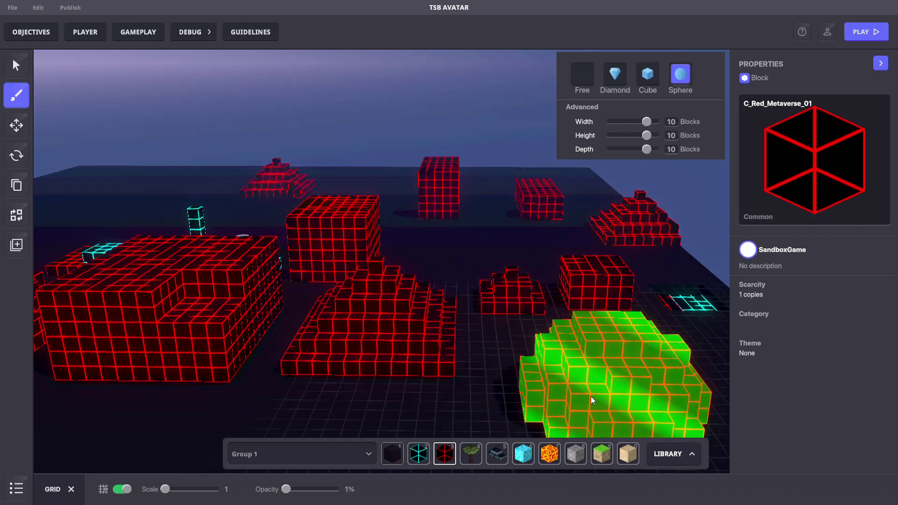
{"action": "left_click", "coordinate": [591, 393]}
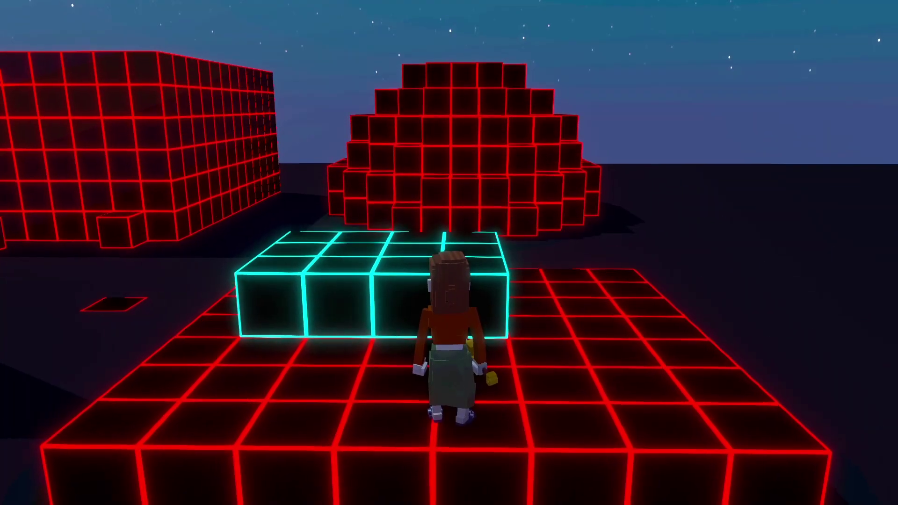
Step: Run the avatar forward across the cyan platform, over the red pyramid toward the red walls
{"action": "key", "text": "w"}
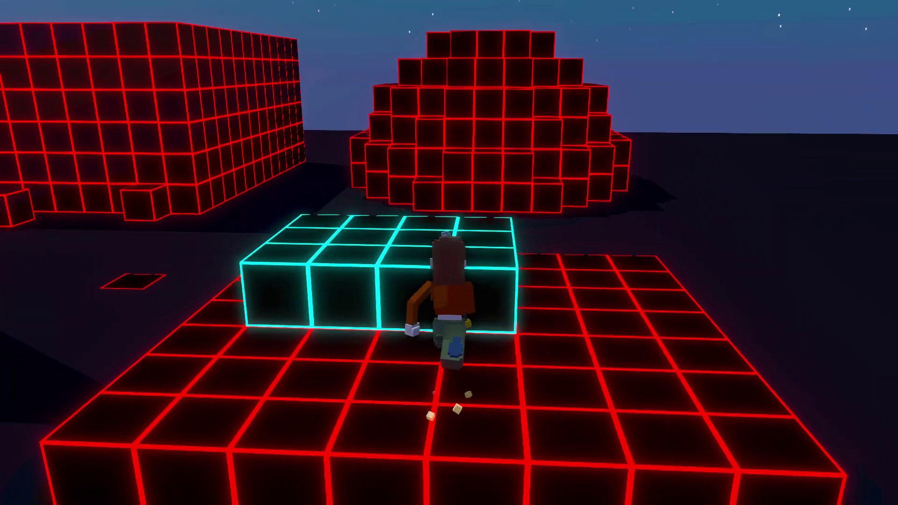
{"action": "key", "text": "w"}
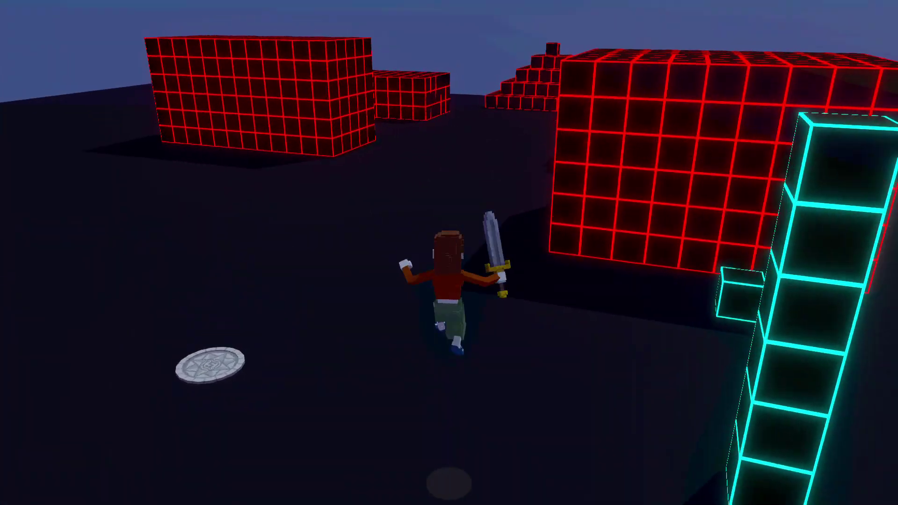
{"action": "key", "text": "w"}
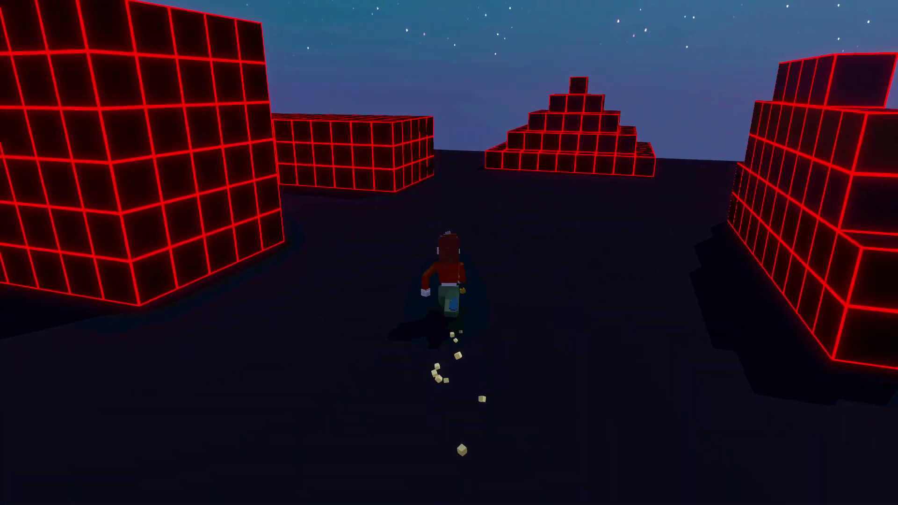
{"action": "key", "text": "w"}
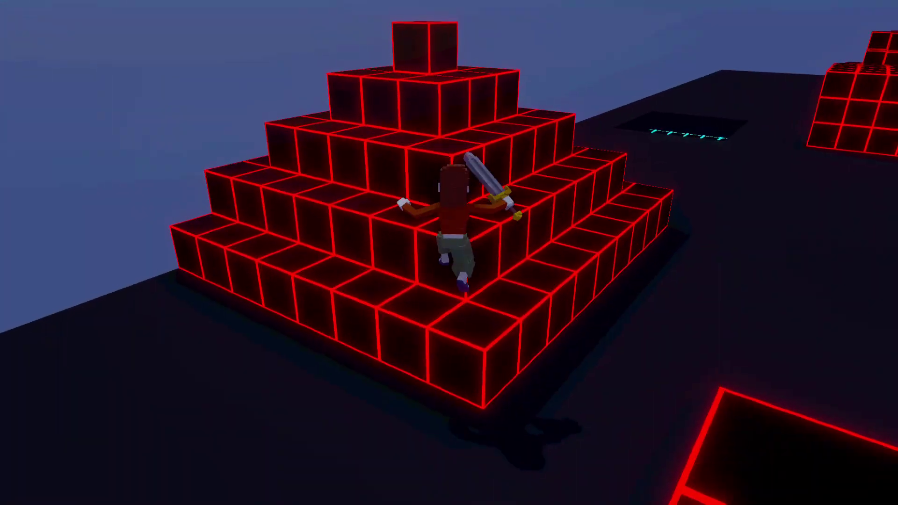
{"action": "key", "text": "w"}
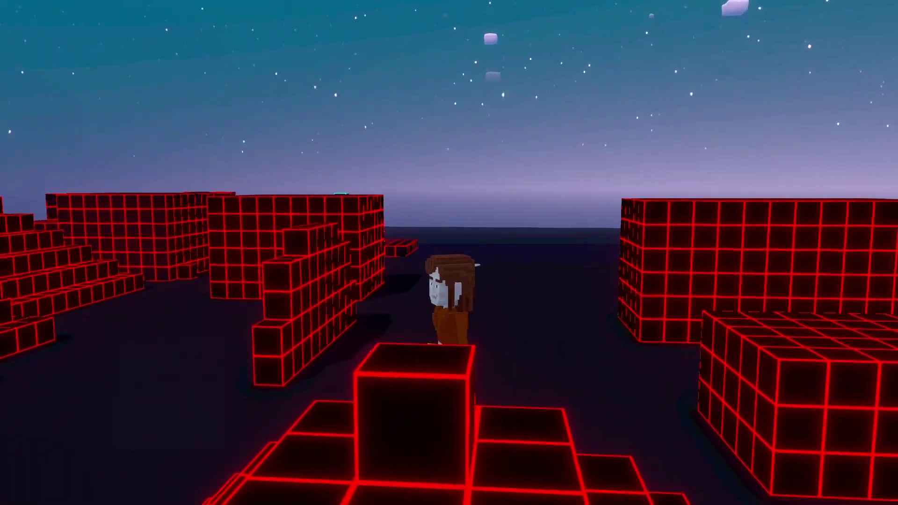